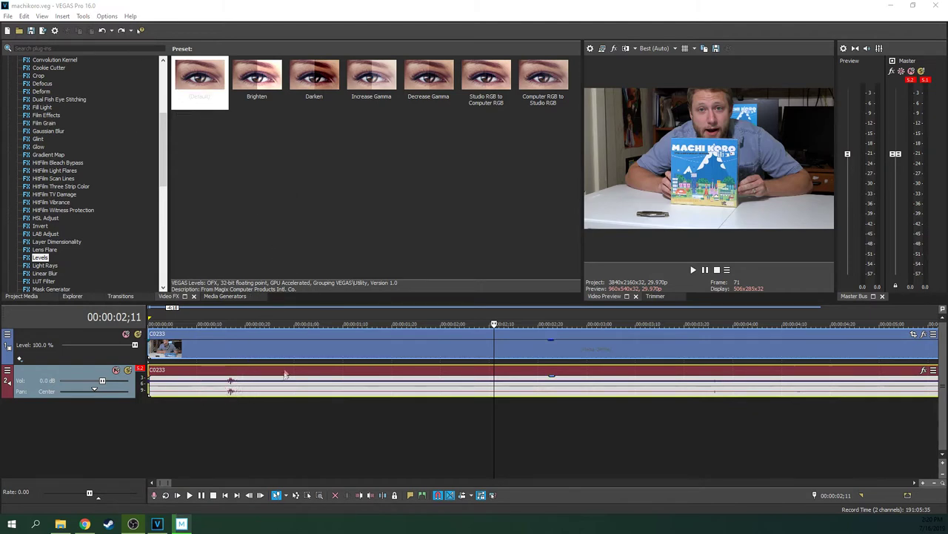
Add five trial points along the volume envelope from about 00:00:01;05 onward
{"action": "left_click", "coordinate": [319, 385]}
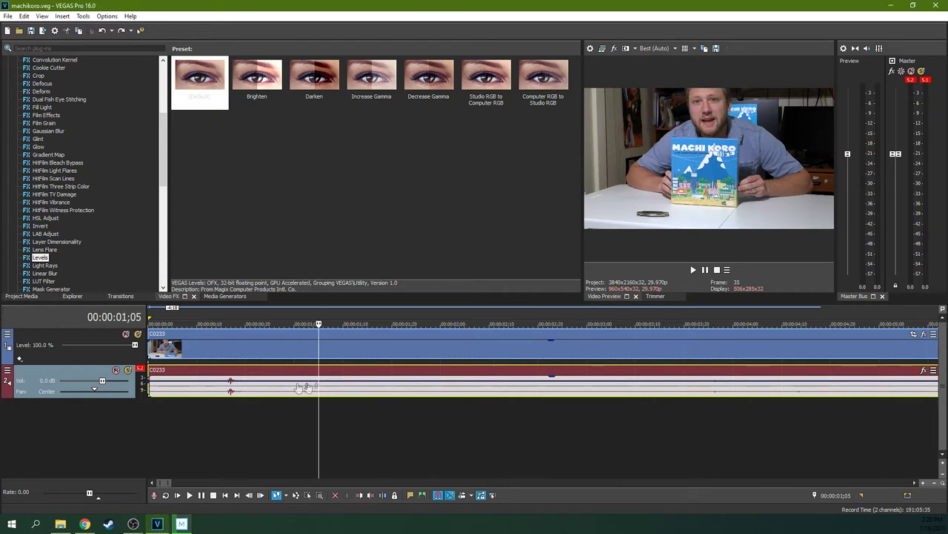
{"action": "right_click", "coordinate": [226, 385]}
{"action": "left_click", "coordinate": [248, 388]}
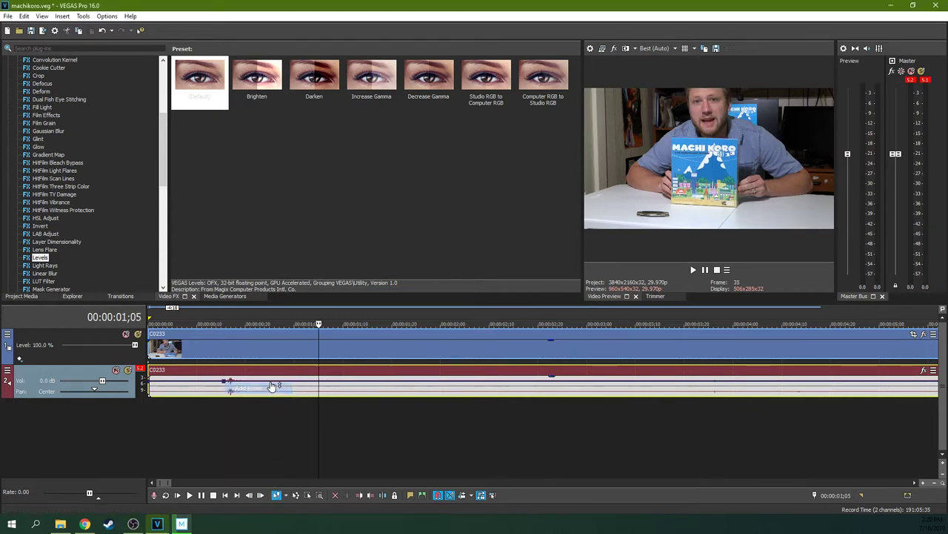
{"action": "right_click", "coordinate": [275, 386]}
{"action": "left_click", "coordinate": [279, 390]}
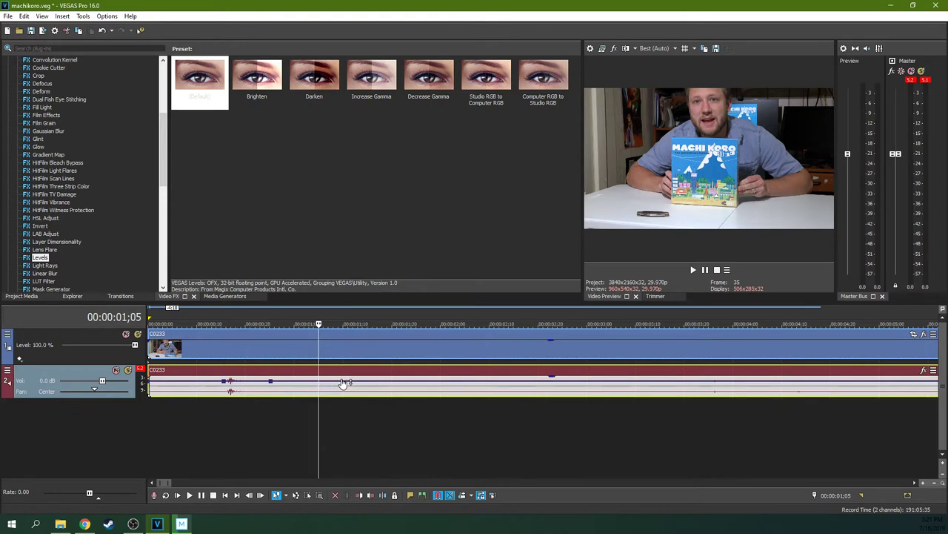
{"action": "right_click", "coordinate": [341, 382]}
{"action": "left_click", "coordinate": [408, 388]}
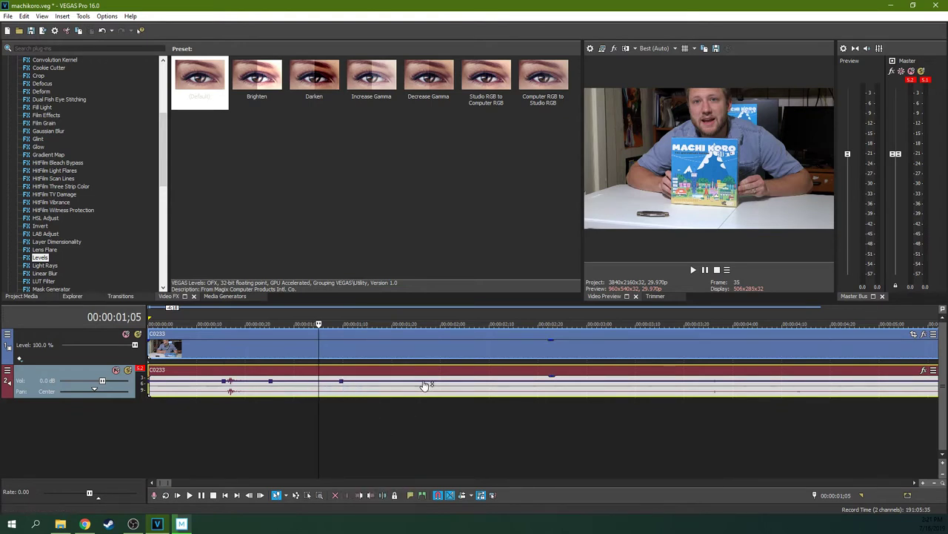
{"action": "right_click", "coordinate": [424, 385]}
{"action": "left_click", "coordinate": [467, 386]}
{"action": "right_click", "coordinate": [467, 385]}
{"action": "left_click", "coordinate": [480, 390]}
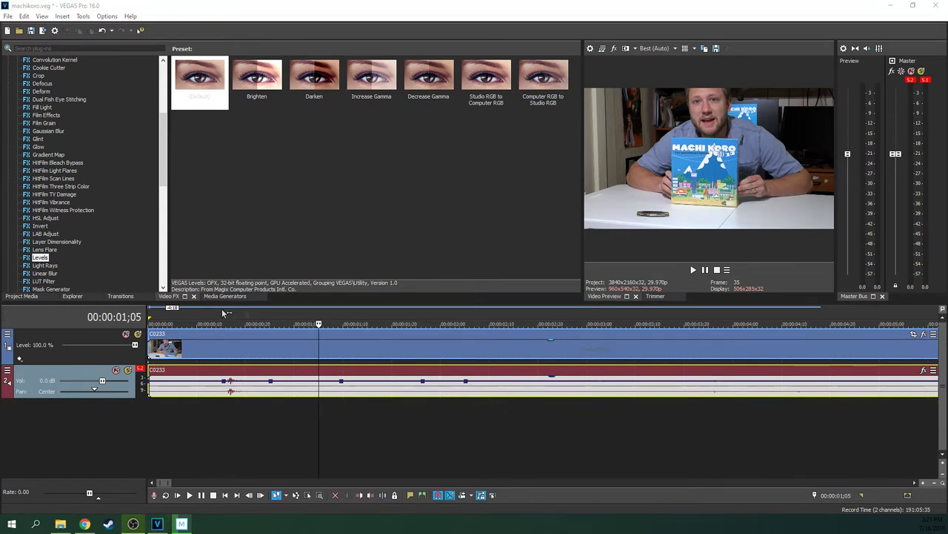
Remove the volume envelope from the audio track, discarding the trial points
{"action": "mouse_move", "coordinate": [225, 386]}
{"action": "left_click", "coordinate": [83, 16]}
{"action": "mouse_move", "coordinate": [62, 16]}
{"action": "mouse_move", "coordinate": [124, 26]}
{"action": "left_click", "coordinate": [62, 15]}
{"action": "left_click", "coordinate": [83, 16]}
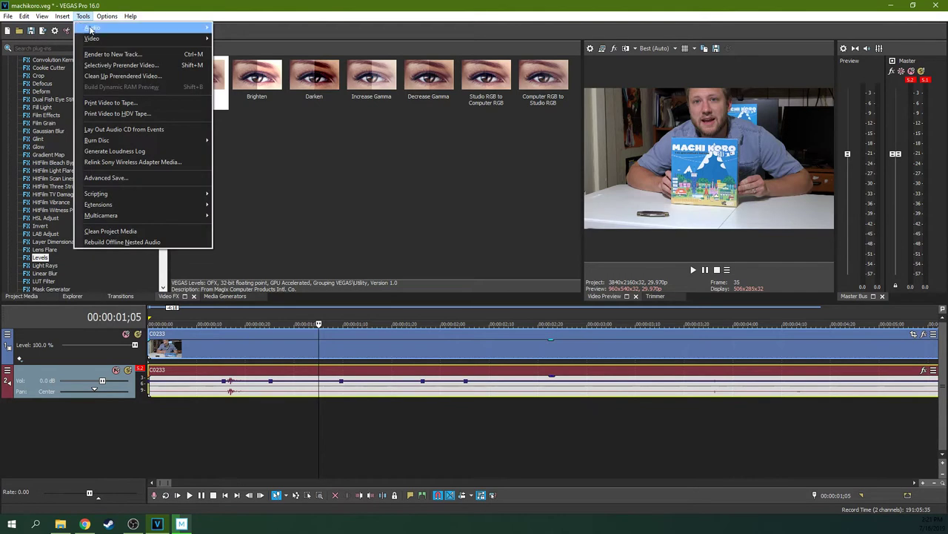
{"action": "mouse_move", "coordinate": [92, 29]}
{"action": "mouse_move", "coordinate": [62, 15]}
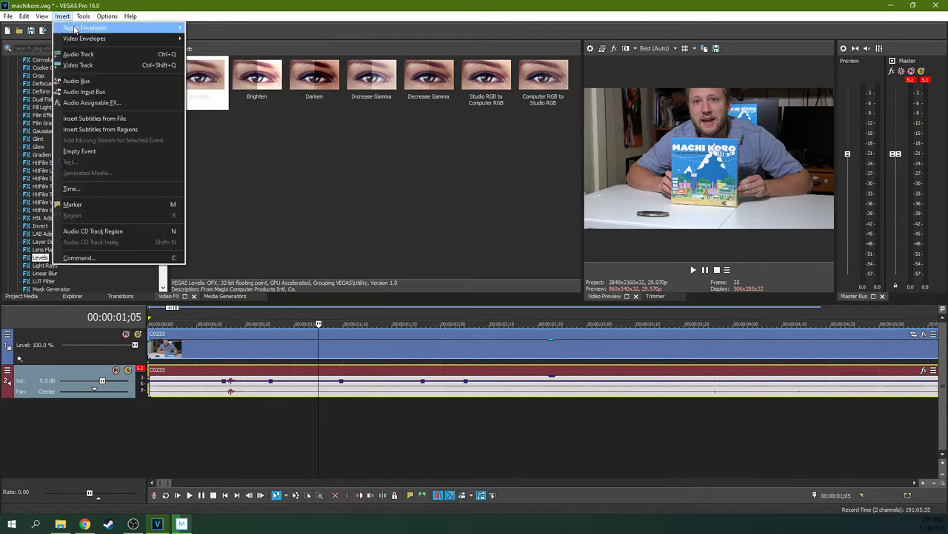
{"action": "mouse_move", "coordinate": [170, 26]}
{"action": "left_click", "coordinate": [194, 38]}
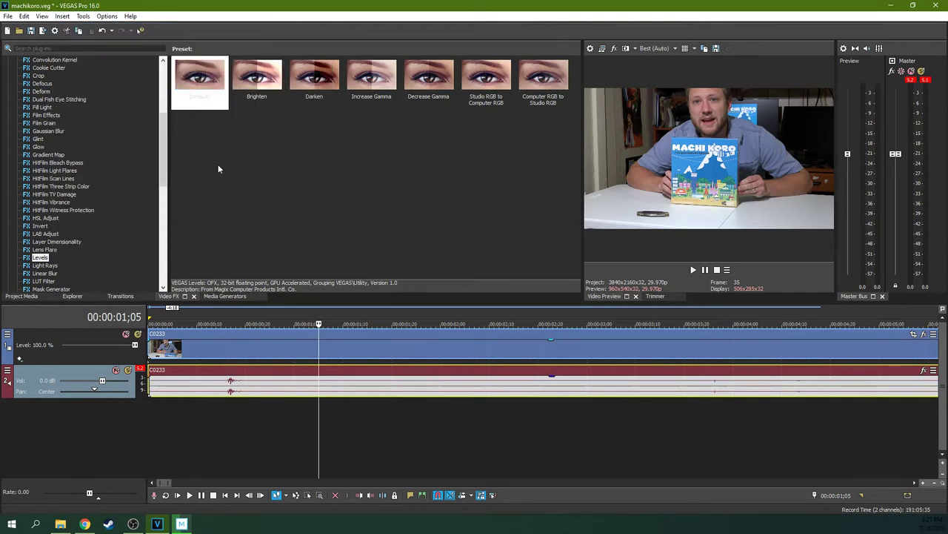
{"action": "left_click", "coordinate": [178, 495]}
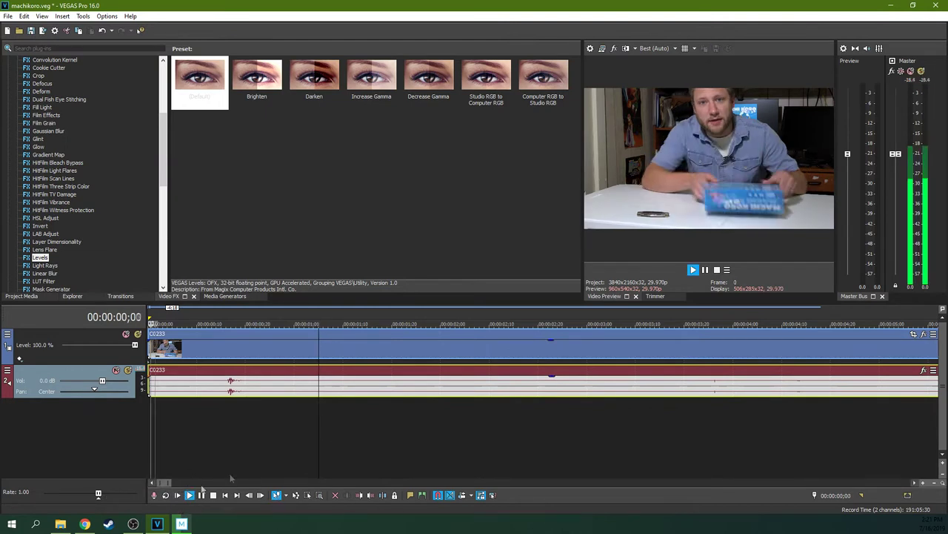
{"action": "left_click", "coordinate": [705, 270]}
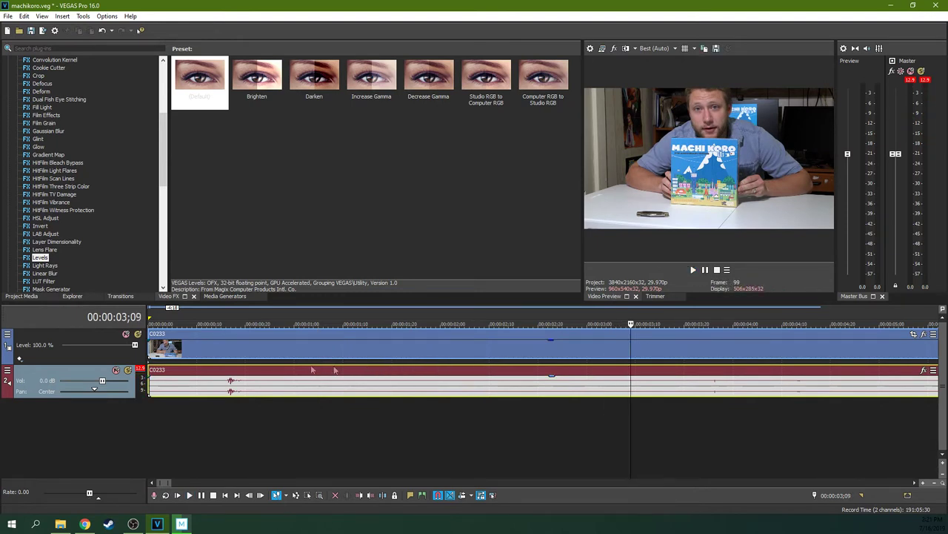
{"action": "left_click", "coordinate": [222, 385]}
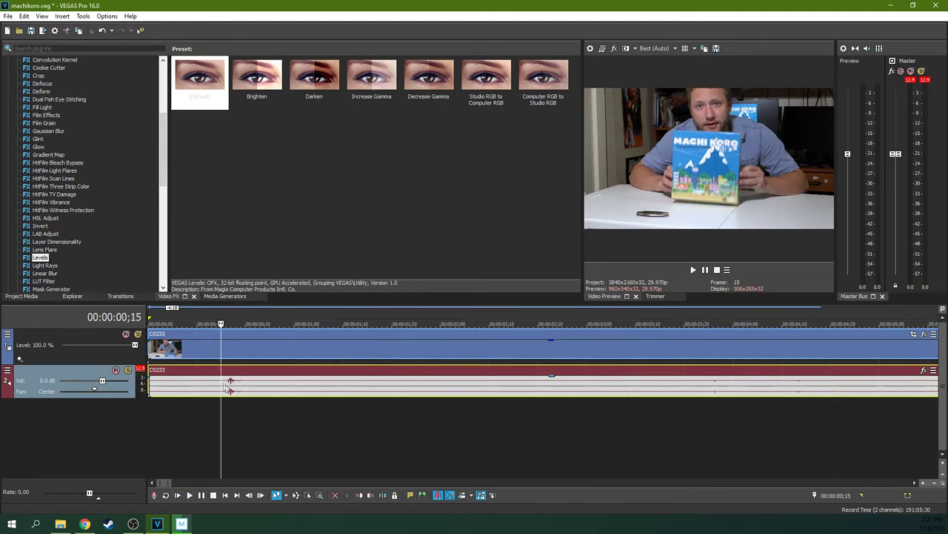
{"action": "left_click", "coordinate": [157, 393]}
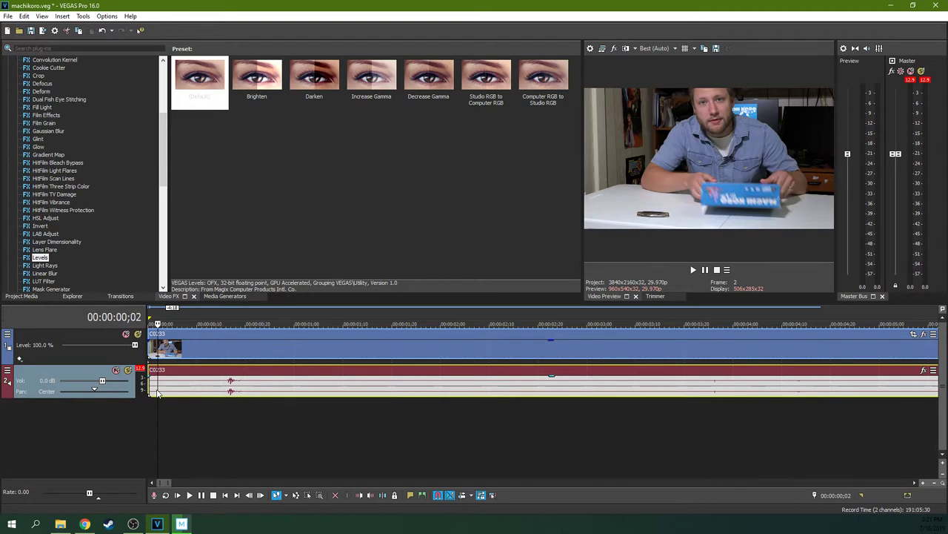
{"action": "left_click", "coordinate": [694, 272]}
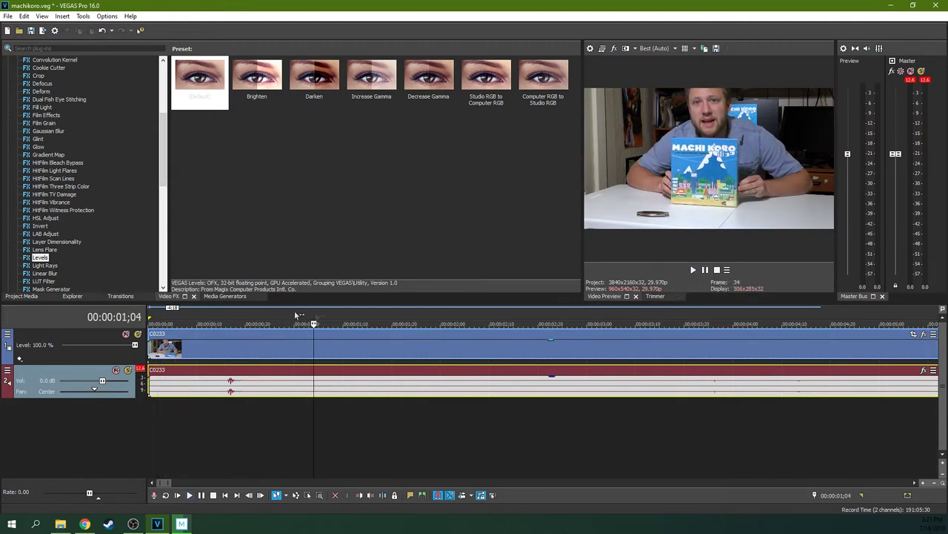
{"action": "left_click", "coordinate": [228, 389]}
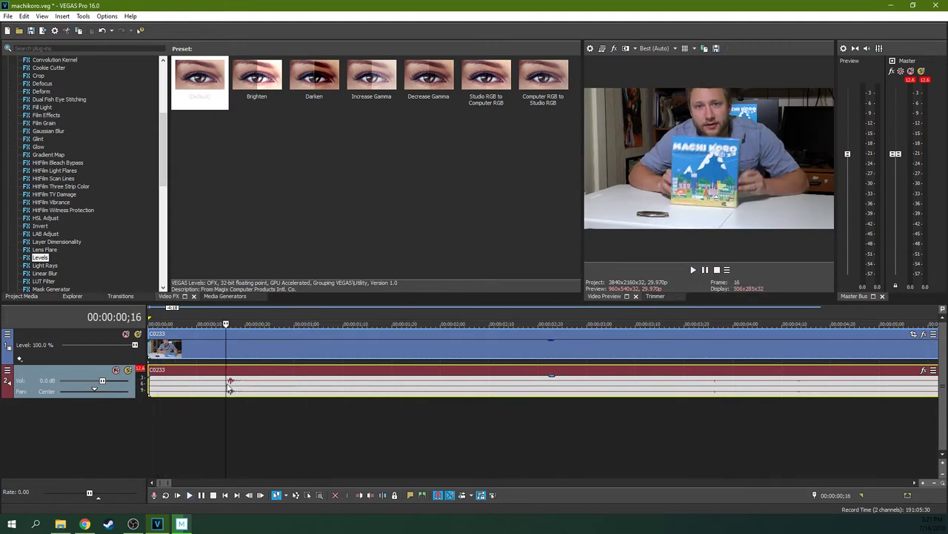
{"action": "left_click", "coordinate": [163, 389]}
{"action": "left_click", "coordinate": [698, 272]}
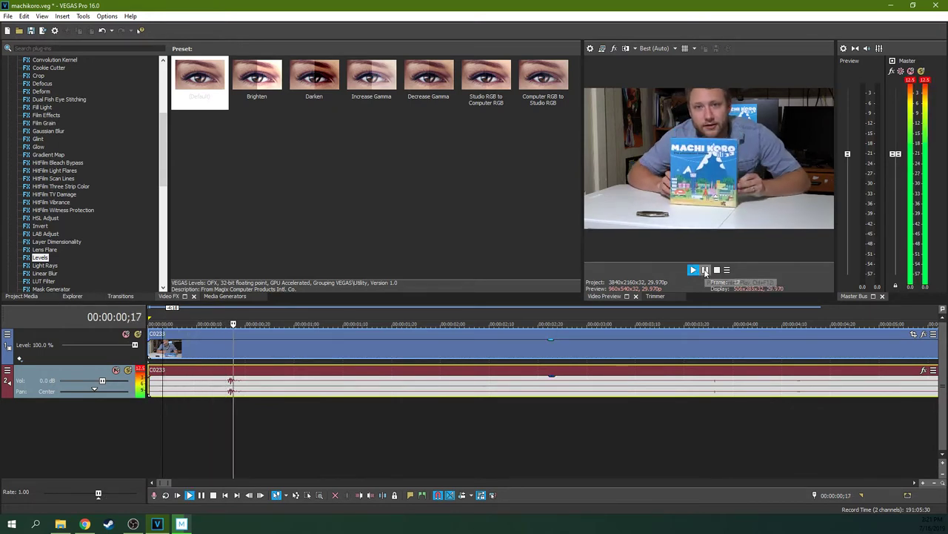
{"action": "left_click", "coordinate": [704, 270]}
{"action": "left_click", "coordinate": [230, 386]}
{"action": "scroll", "coordinate": [448, 375], "scroll_direction": "up", "scroll_amount": 6}
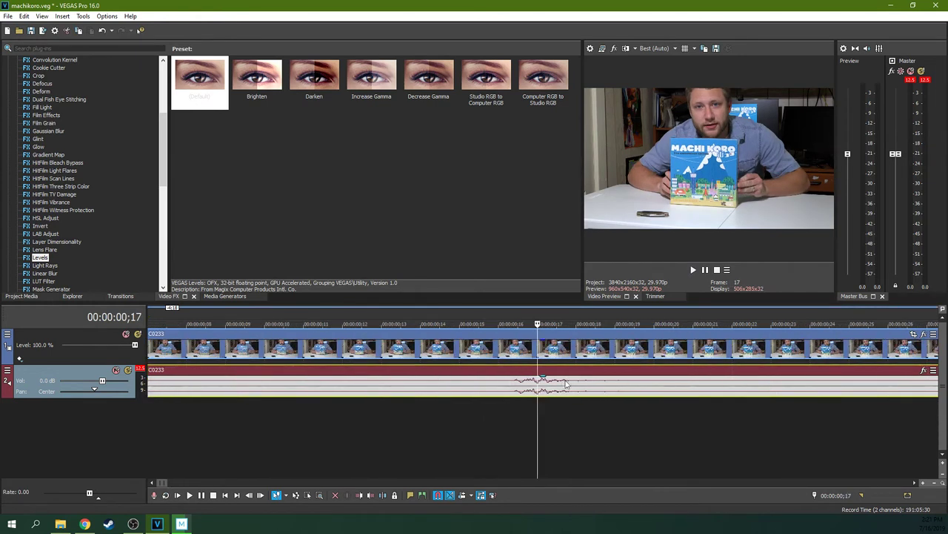
{"action": "scroll", "coordinate": [511, 381], "scroll_direction": "up", "scroll_amount": 5}
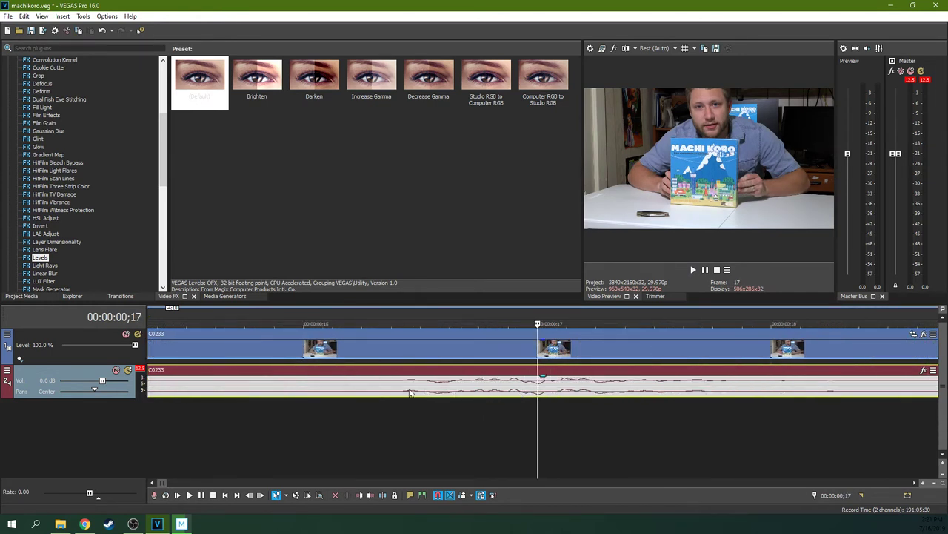
{"action": "scroll", "coordinate": [451, 393], "scroll_direction": "down", "scroll_amount": 3}
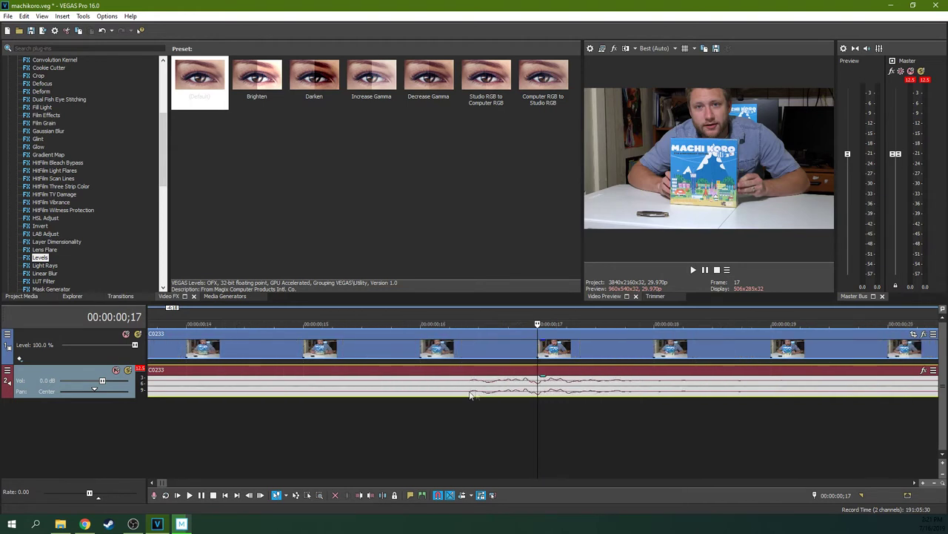
{"action": "key", "text": "Left"}
{"action": "scroll", "coordinate": [399, 394], "scroll_direction": "up", "scroll_amount": 4}
{"action": "scroll", "coordinate": [403, 398], "scroll_direction": "down", "scroll_amount": 8}
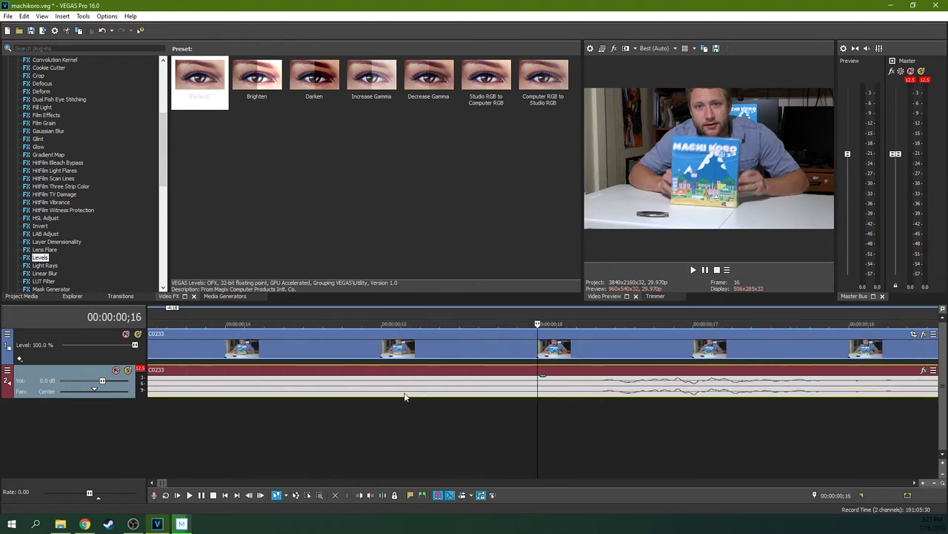
{"action": "scroll", "coordinate": [279, 391], "scroll_direction": "up", "scroll_amount": 1}
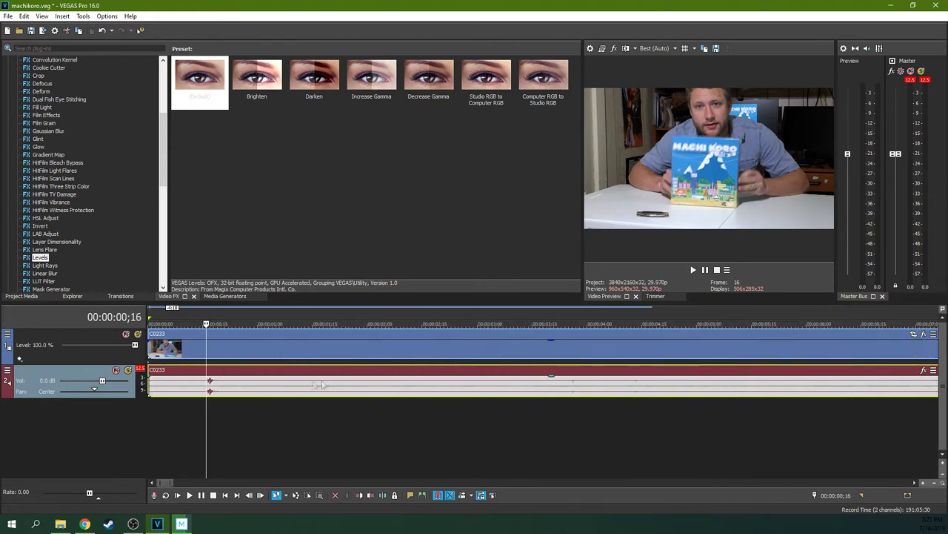
{"action": "left_click", "coordinate": [178, 495]}
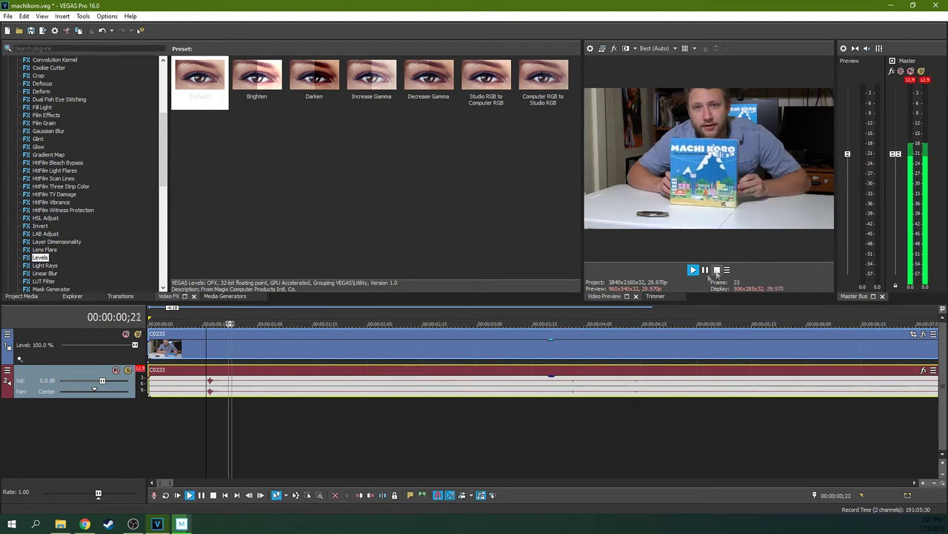
{"action": "left_click", "coordinate": [705, 271]}
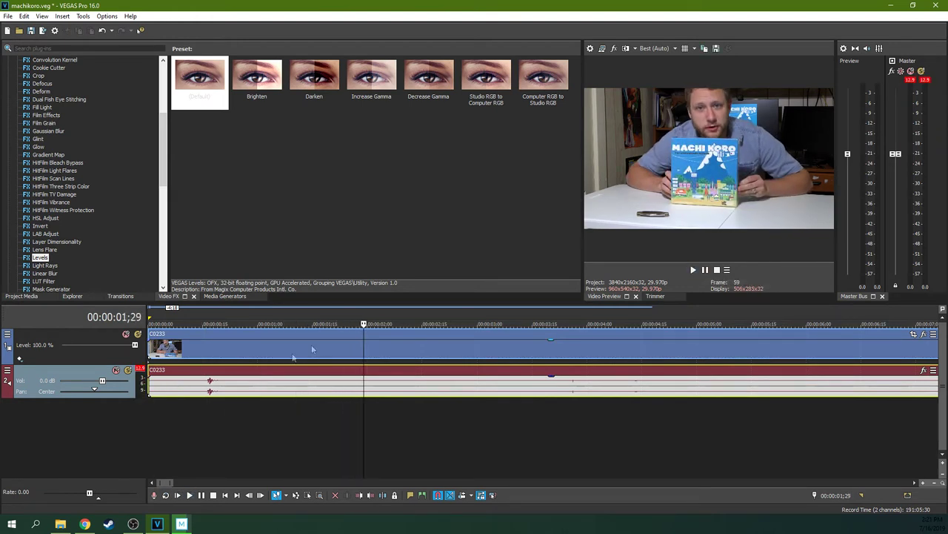
{"action": "left_click", "coordinate": [207, 391]}
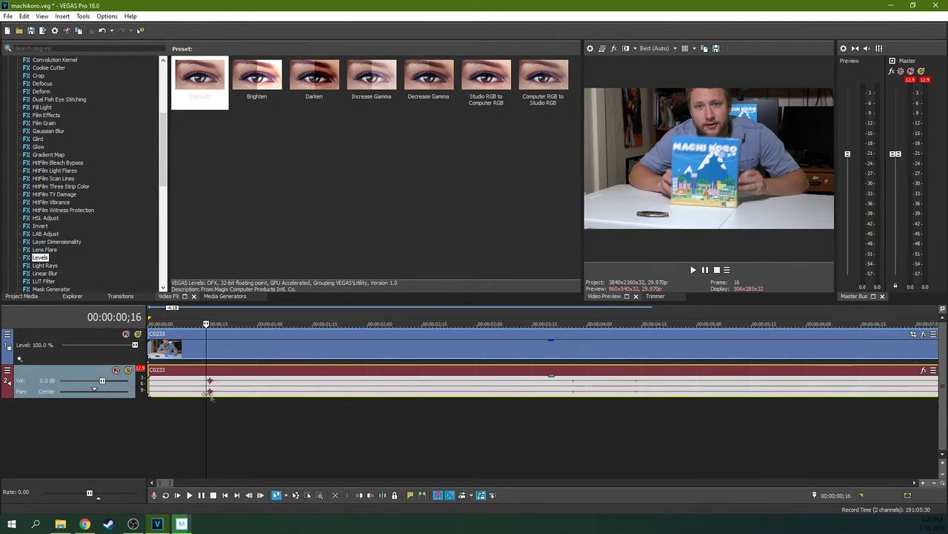
{"action": "left_click", "coordinate": [198, 392]}
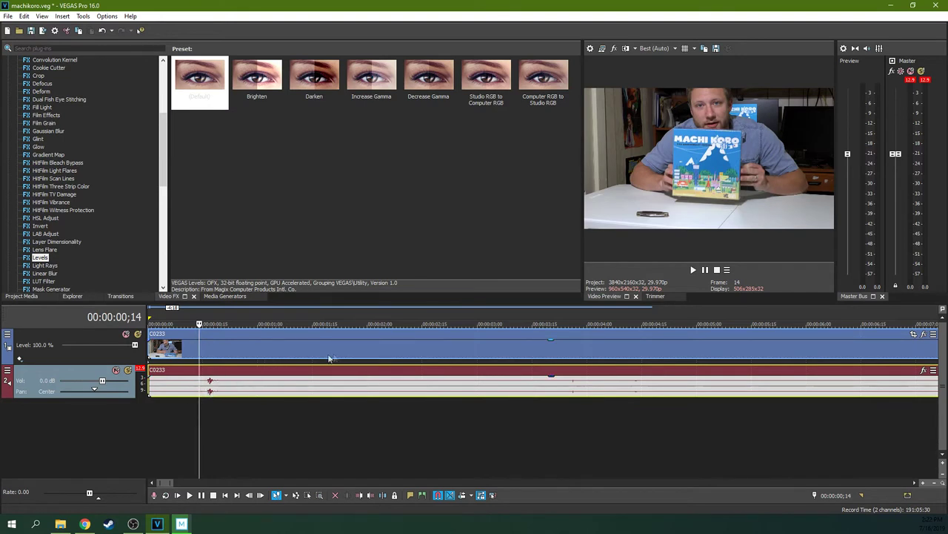
{"action": "left_click", "coordinate": [210, 381]}
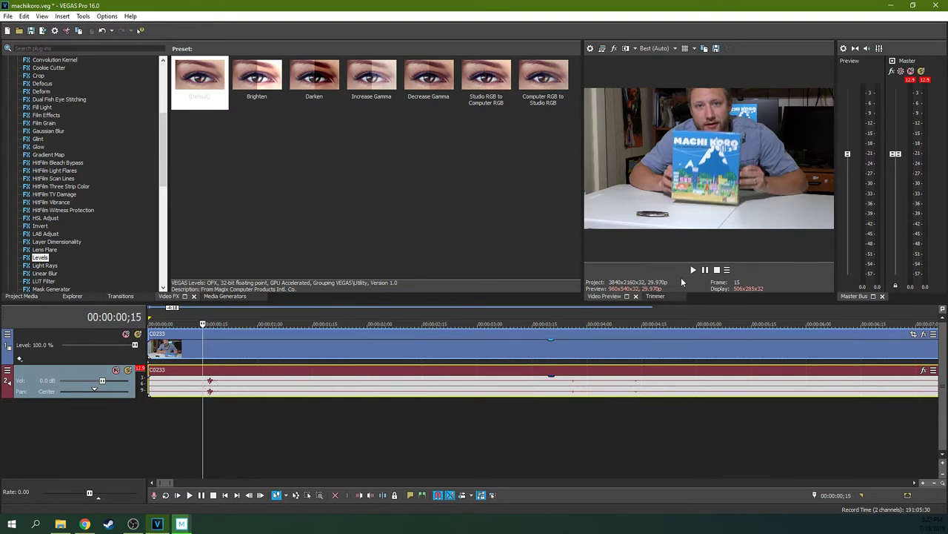
Set the playhead at the box-slam moment (;14) and add a flat volume envelope to C0233's audio
{"action": "left_click", "coordinate": [693, 271]}
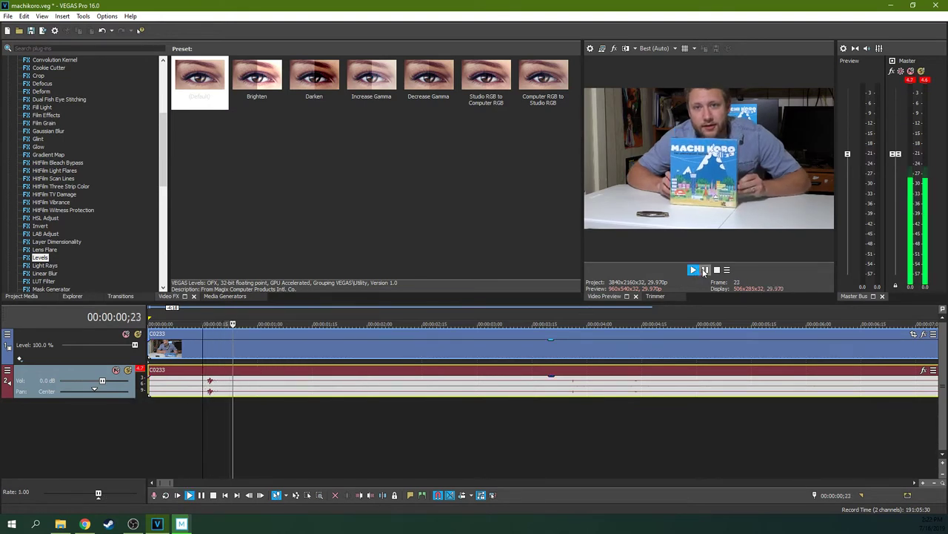
{"action": "left_click", "coordinate": [199, 377]}
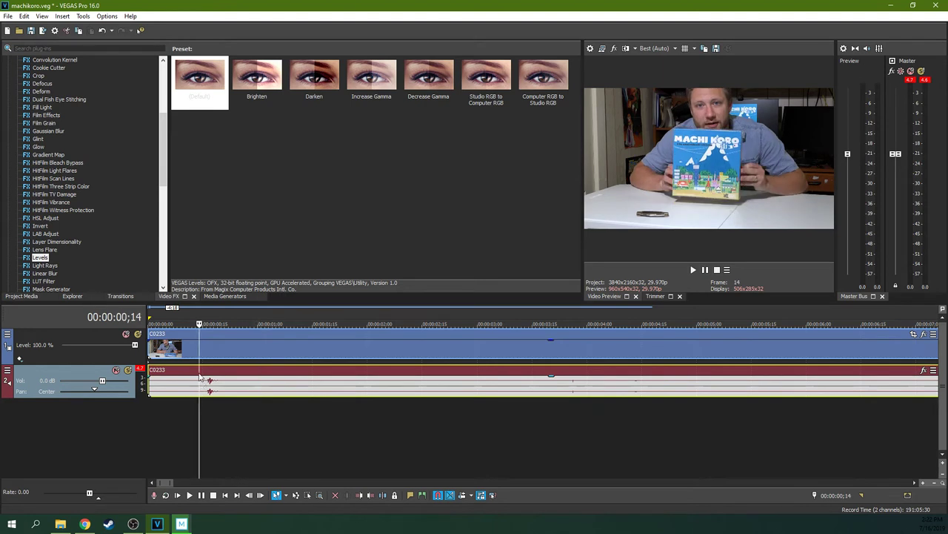
{"action": "left_click", "coordinate": [65, 16]}
{"action": "mouse_move", "coordinate": [75, 28]}
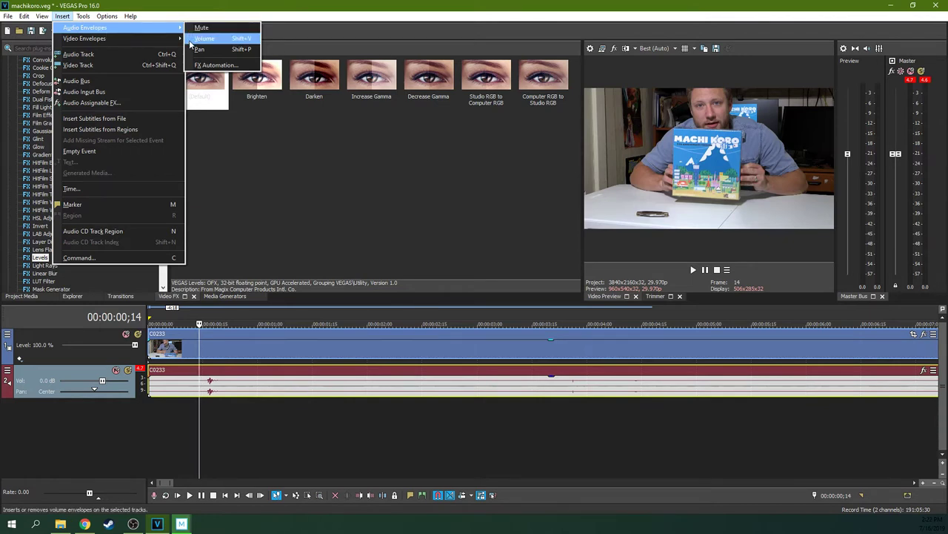
{"action": "left_click", "coordinate": [190, 40]}
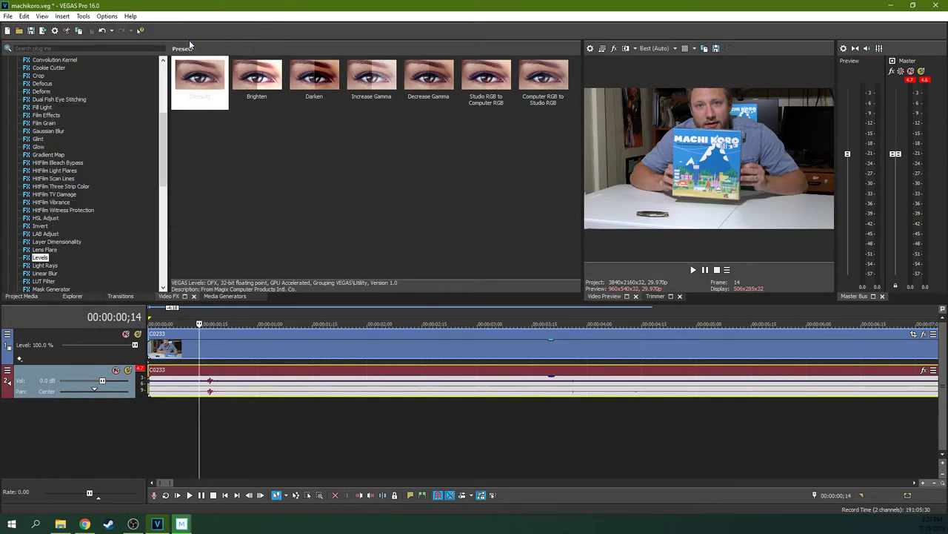
Add an envelope point at ;14, test-dragging it down, then returning it near 0 dB
{"action": "right_click", "coordinate": [204, 385]}
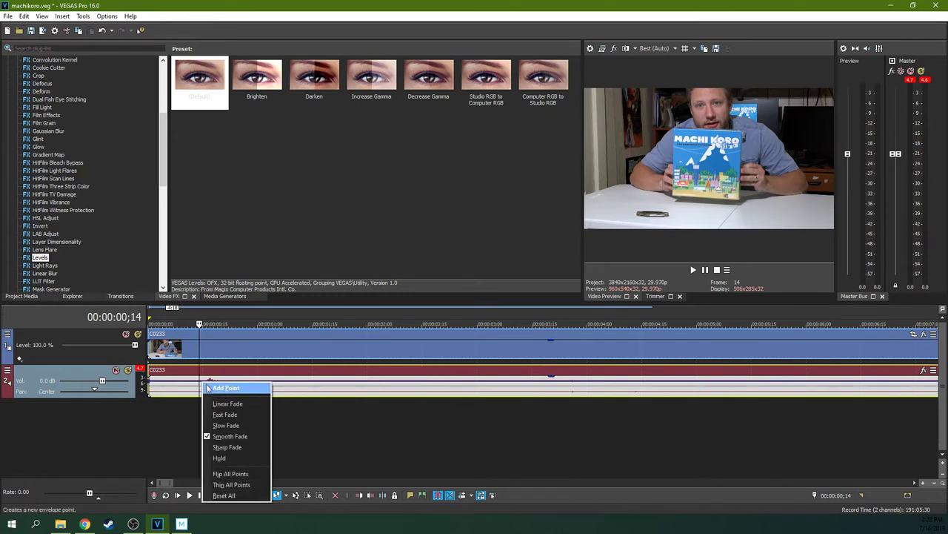
{"action": "left_click", "coordinate": [208, 389]}
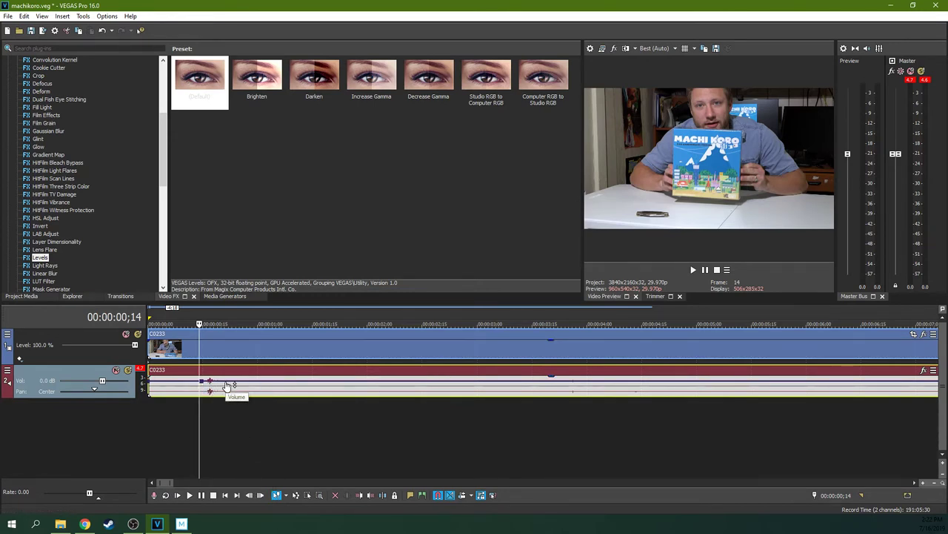
{"action": "left_click_drag", "start_coordinate": [200, 382], "coordinate": [201, 393]}
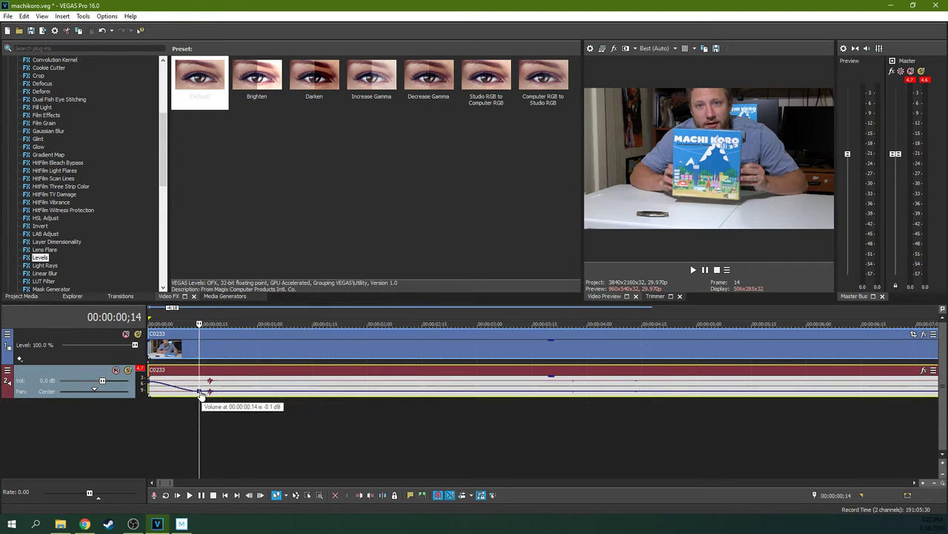
{"action": "mouse_move", "coordinate": [203, 393]}
{"action": "left_mouse_down"}
{"action": "mouse_move", "coordinate": [200, 368]}
{"action": "mouse_move", "coordinate": [198, 387]}
{"action": "left_mouse_up"}
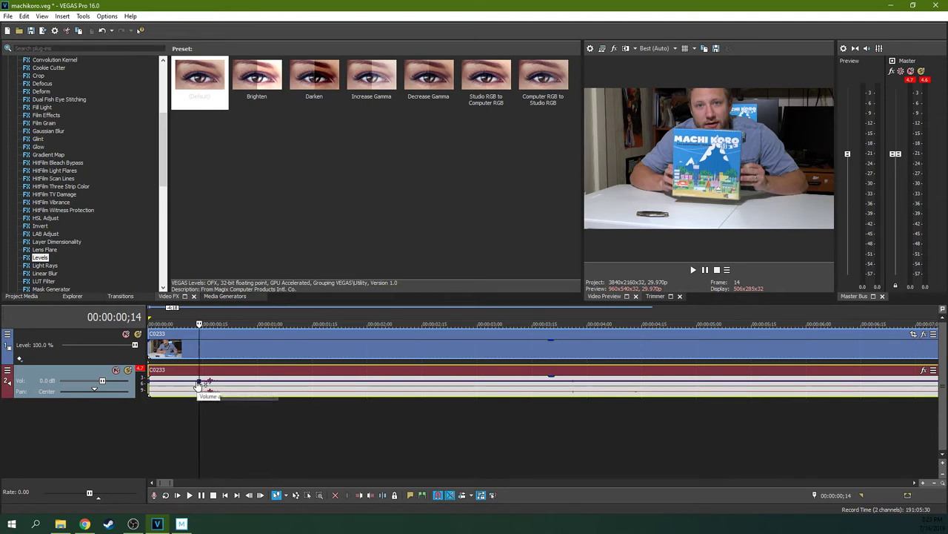
Add three more envelope points and align them to the playhead around ;14
{"action": "right_click", "coordinate": [192, 387]}
{"action": "left_click", "coordinate": [198, 388]}
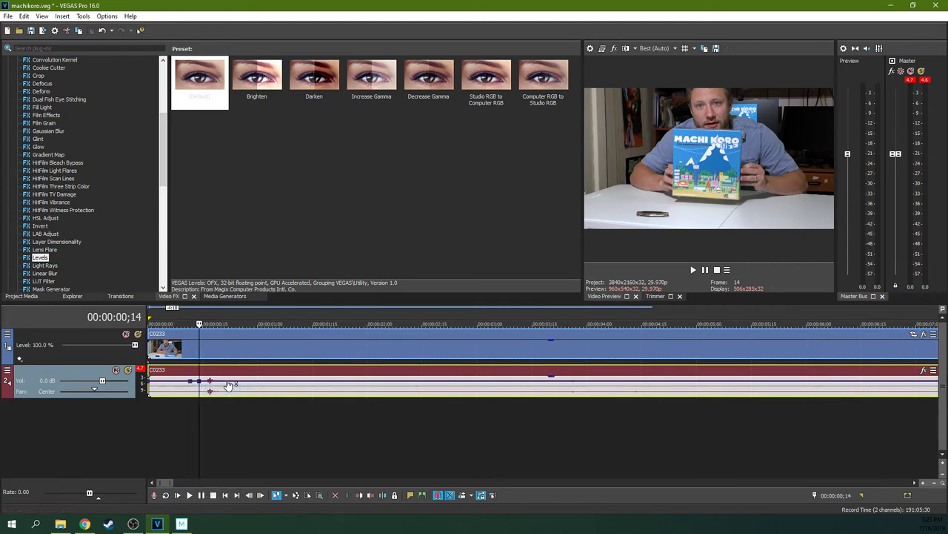
{"action": "right_click", "coordinate": [238, 387]}
{"action": "left_click", "coordinate": [239, 387]}
{"action": "right_click", "coordinate": [245, 384]}
{"action": "left_click", "coordinate": [250, 387]}
{"action": "left_click_drag", "start_coordinate": [208, 383], "coordinate": [205, 386]}
{"action": "left_click_drag", "start_coordinate": [232, 383], "coordinate": [239, 385]}
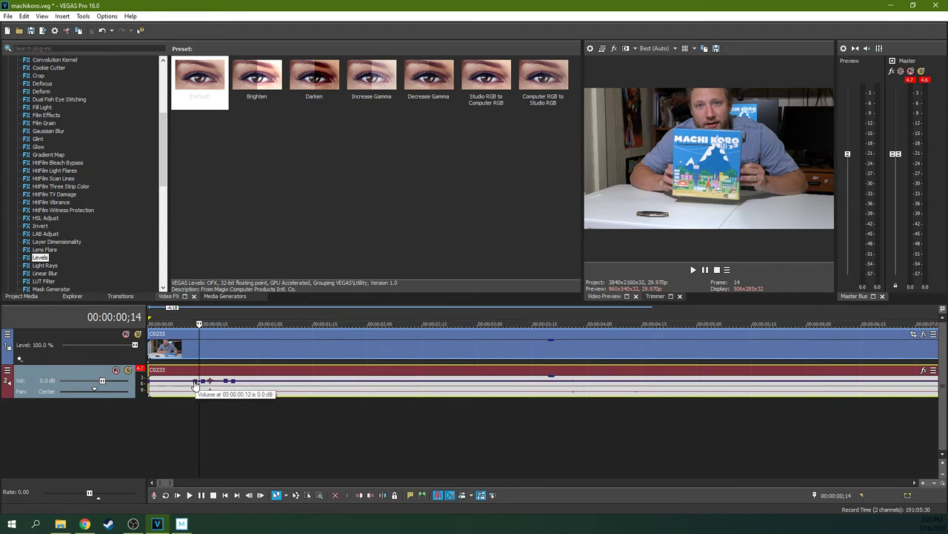
Drag the inner points down to about -10.3 dB, spanning roughly ;15 to ;20
{"action": "left_click_drag", "start_coordinate": [203, 381], "coordinate": [223, 396]}
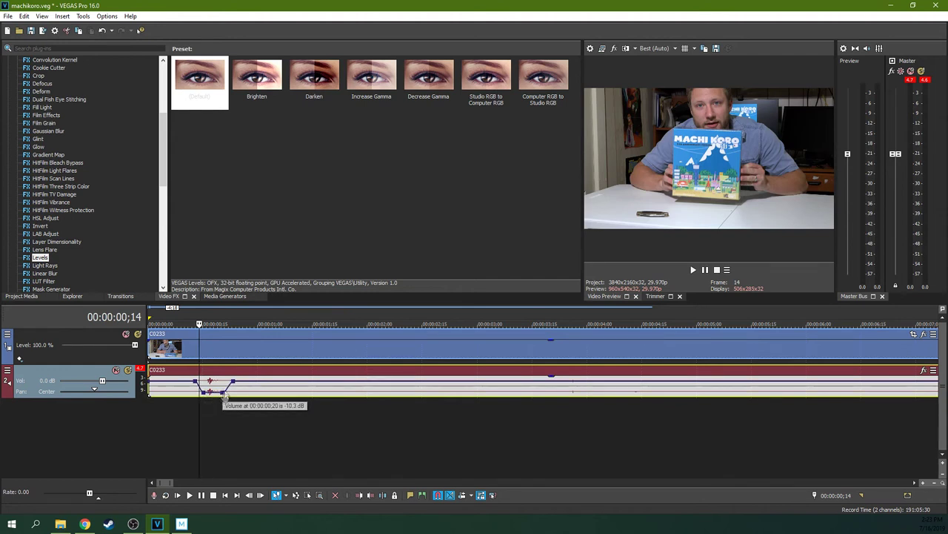
{"action": "left_click_drag", "start_coordinate": [234, 383], "coordinate": [227, 382]}
{"action": "left_click", "coordinate": [185, 390]}
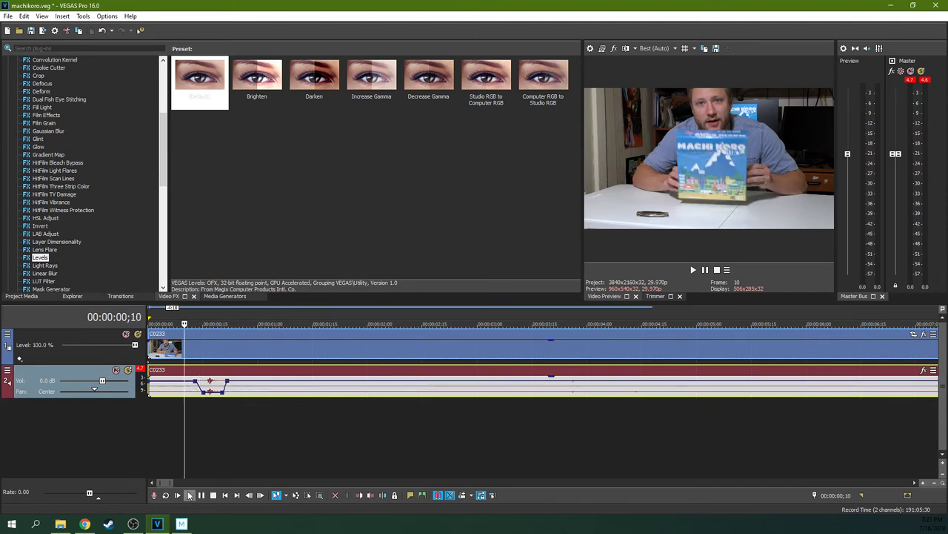
Audition the dip and nudge one of its envelope points upward
{"action": "left_click", "coordinate": [189, 495]}
{"action": "left_click", "coordinate": [201, 495]}
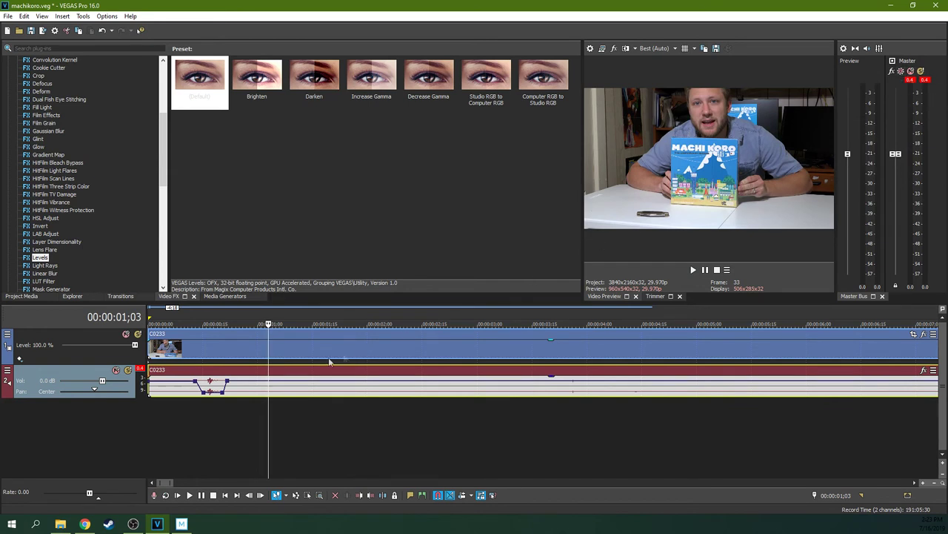
{"action": "left_click_drag", "start_coordinate": [206, 397], "coordinate": [210, 379]}
{"action": "left_click", "coordinate": [192, 385]}
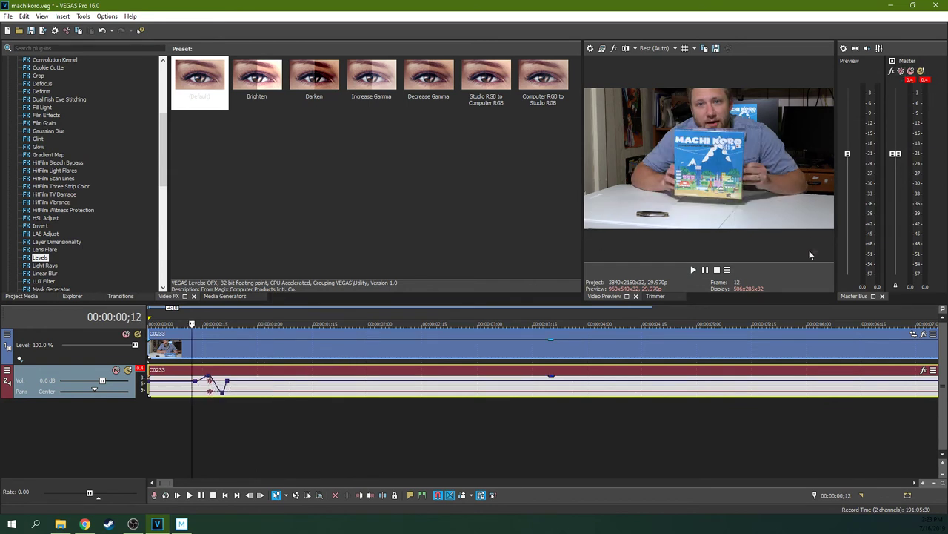
{"action": "left_click", "coordinate": [704, 271]}
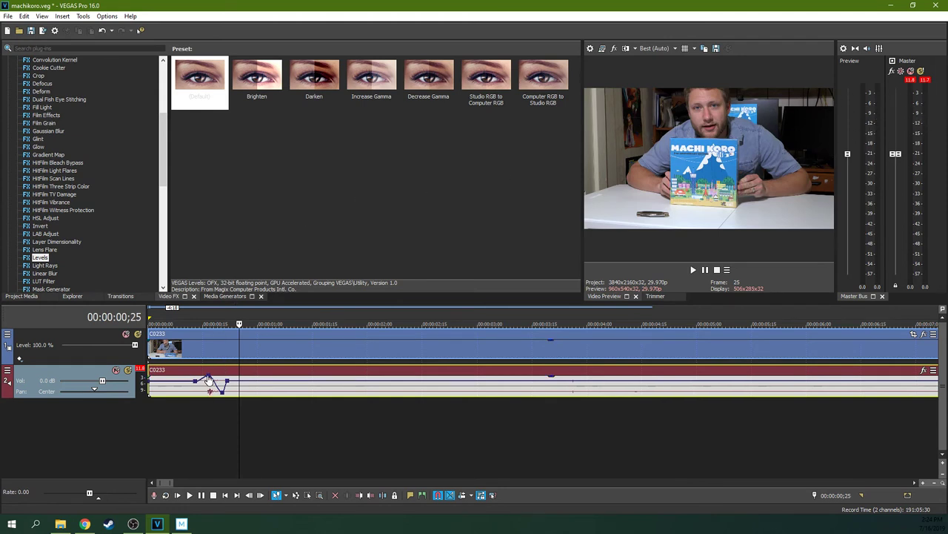
Lower the dip to about -12.3 dB at ;19 and replay the passage to confirm it
{"action": "left_click_drag", "start_coordinate": [209, 376], "coordinate": [204, 393]}
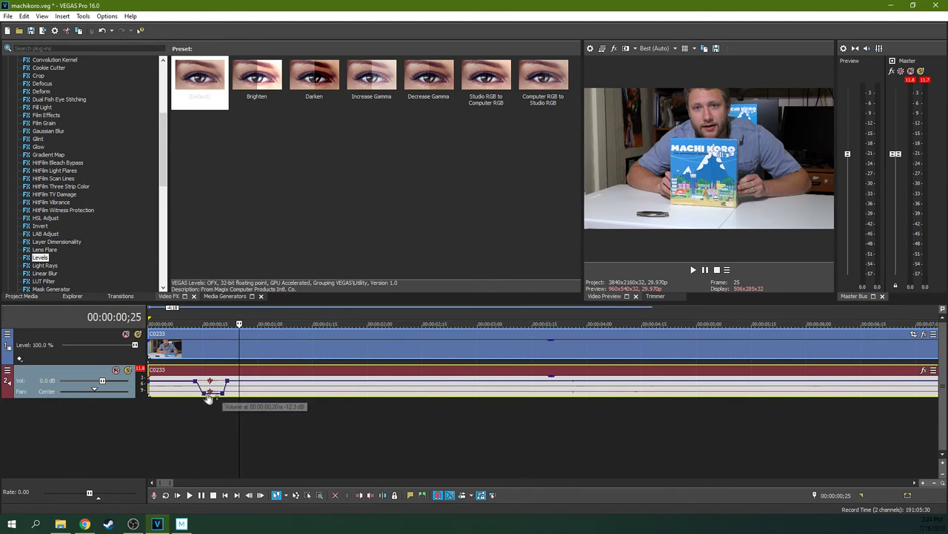
{"action": "left_click", "coordinate": [188, 391]}
{"action": "left_click", "coordinate": [693, 270]}
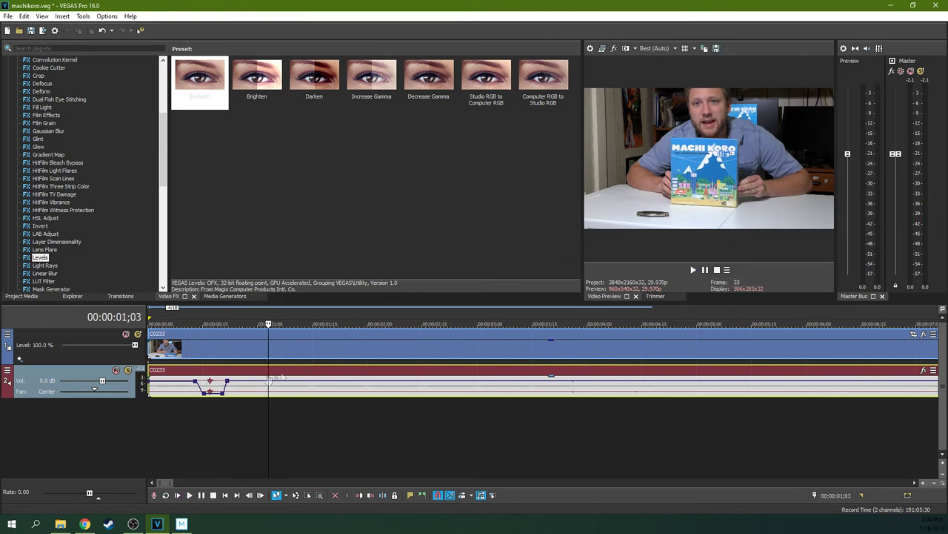
{"action": "left_click", "coordinate": [206, 394]}
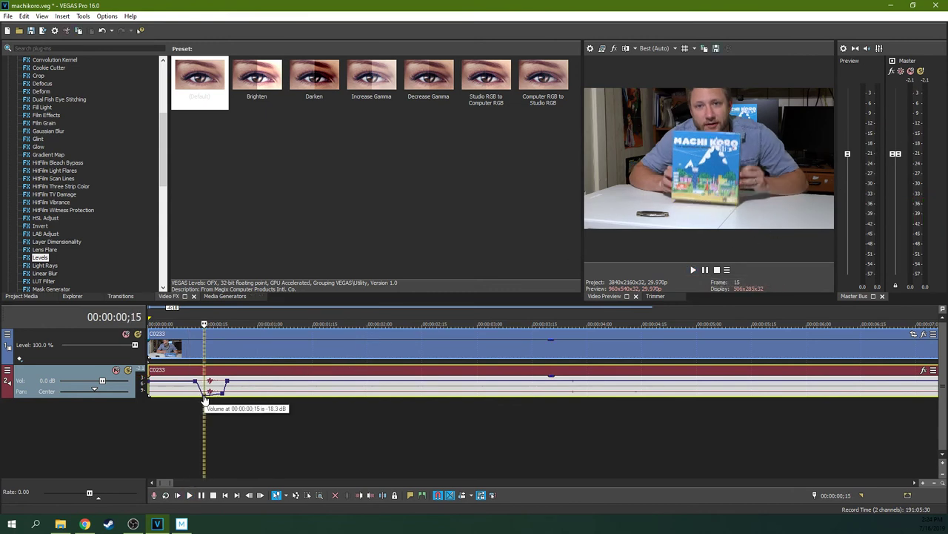
{"action": "mouse_move", "coordinate": [207, 398]}
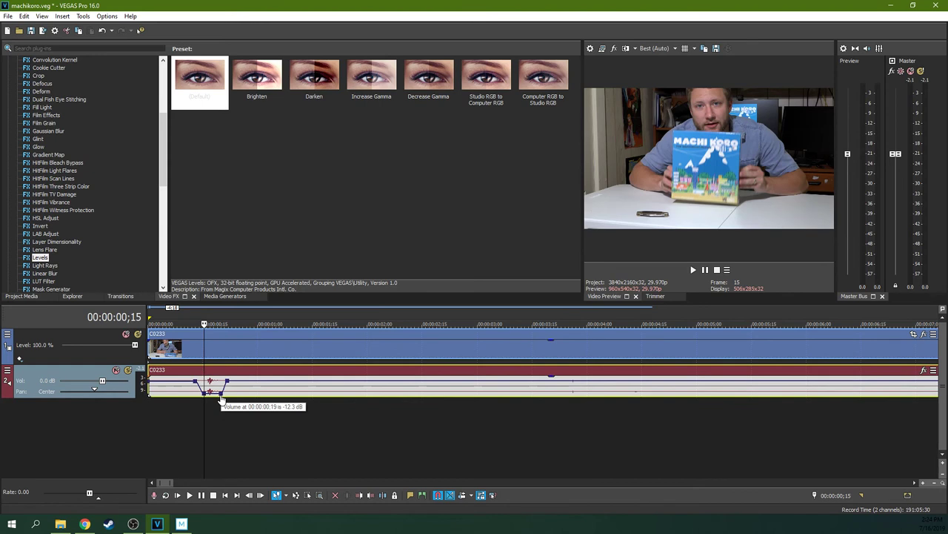
{"action": "key", "text": "Left"}
{"action": "left_click", "coordinate": [692, 269]}
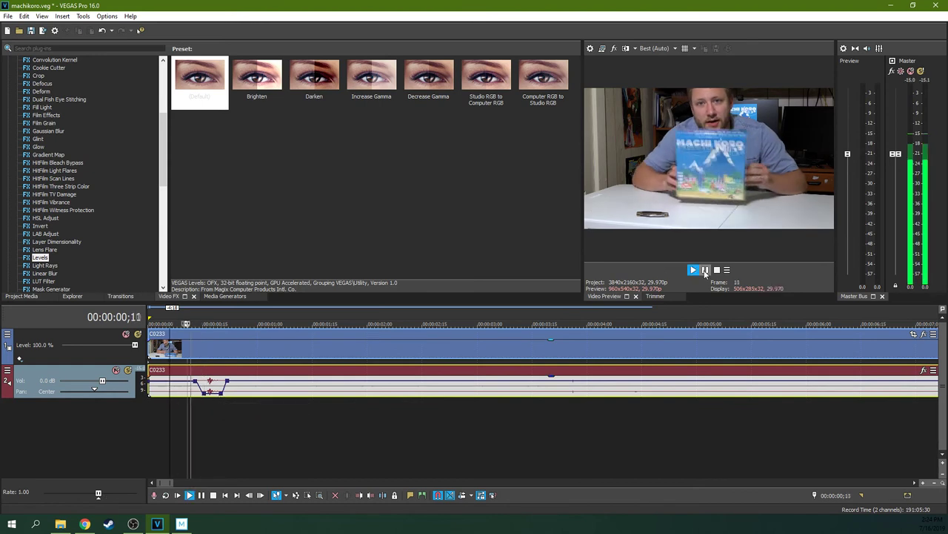
{"action": "left_click", "coordinate": [705, 271]}
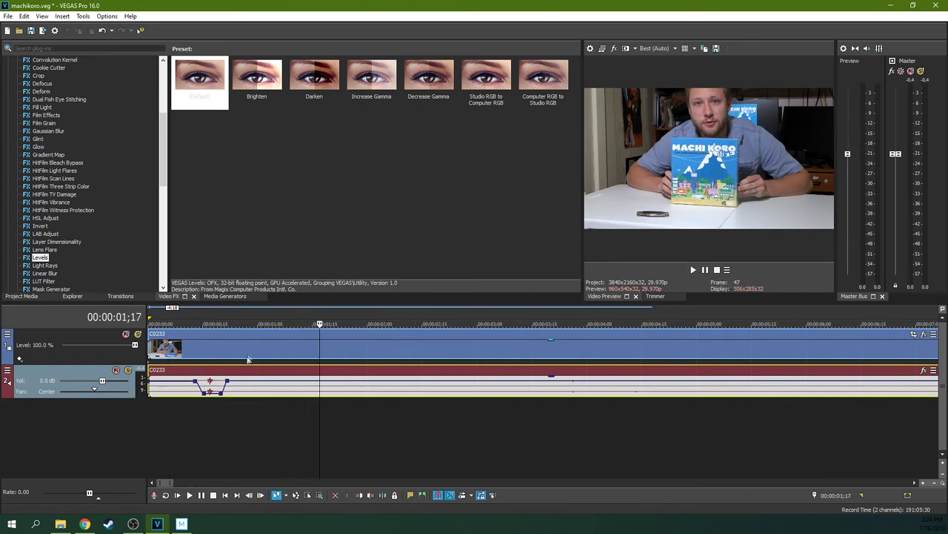
{"action": "left_click", "coordinate": [228, 384]}
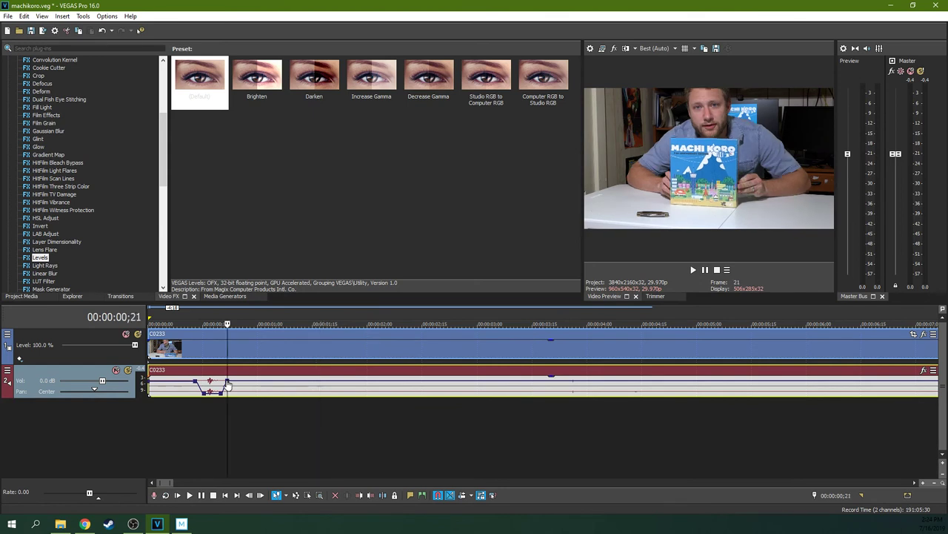
{"action": "left_click", "coordinate": [189, 394]}
{"action": "left_click", "coordinate": [693, 270]}
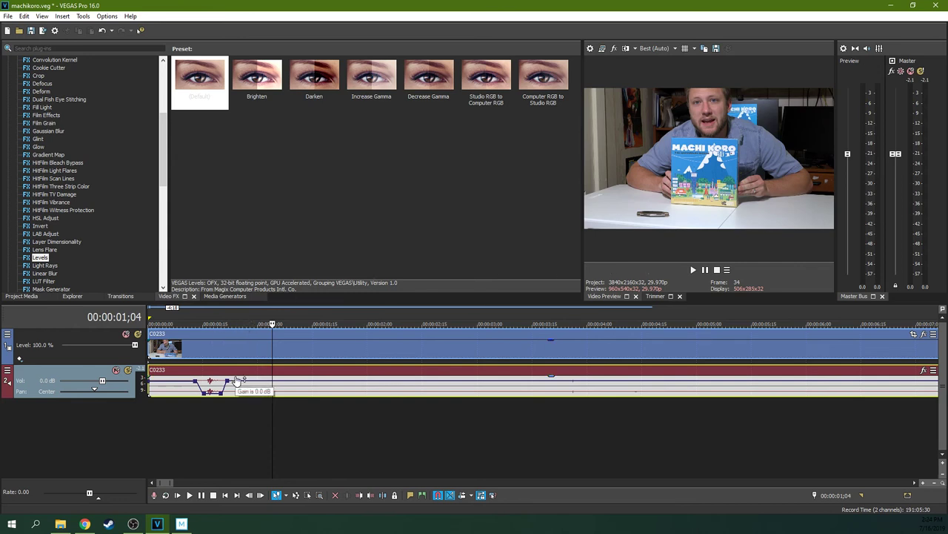
Zoom the timeline out to show roughly the first 27 seconds of C0233
{"action": "scroll", "coordinate": [461, 371], "scroll_direction": "down", "scroll_amount": 5}
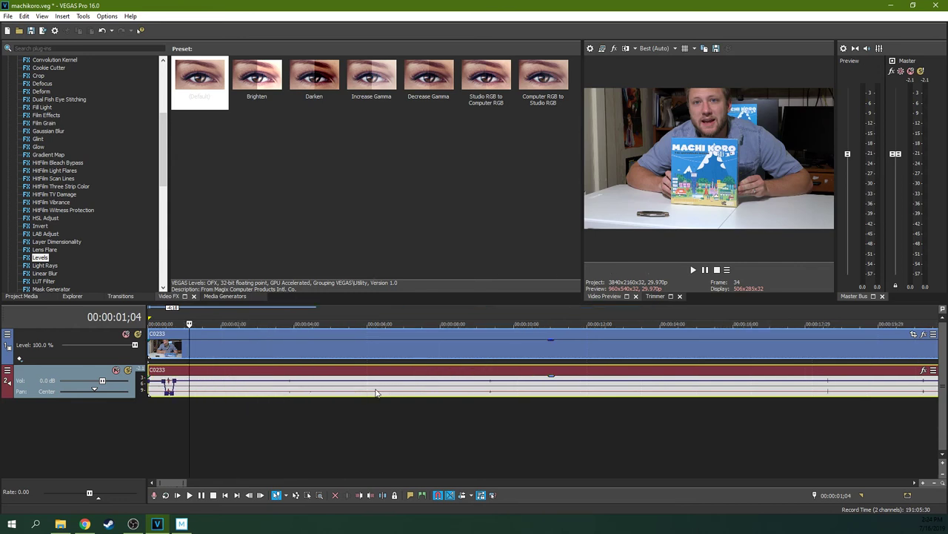
{"action": "scroll", "coordinate": [374, 397], "scroll_direction": "down", "scroll_amount": 2}
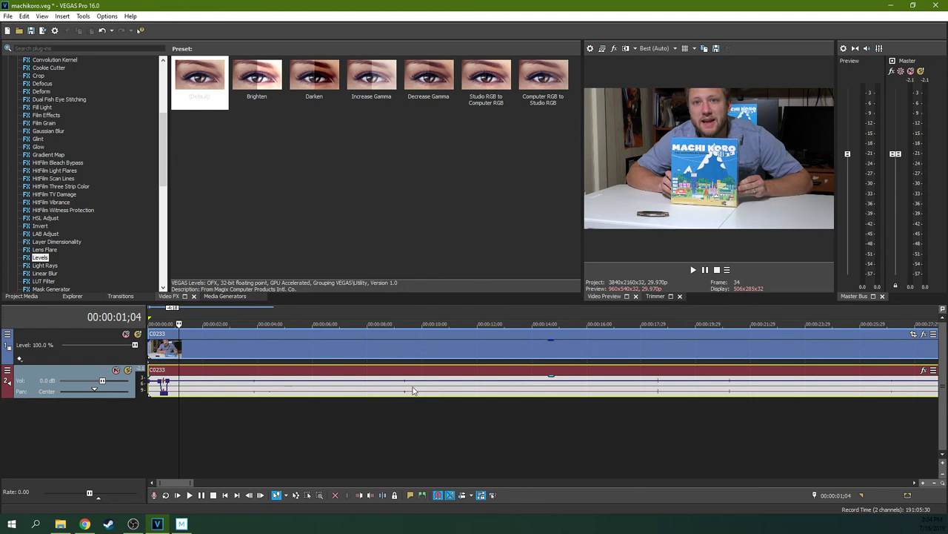